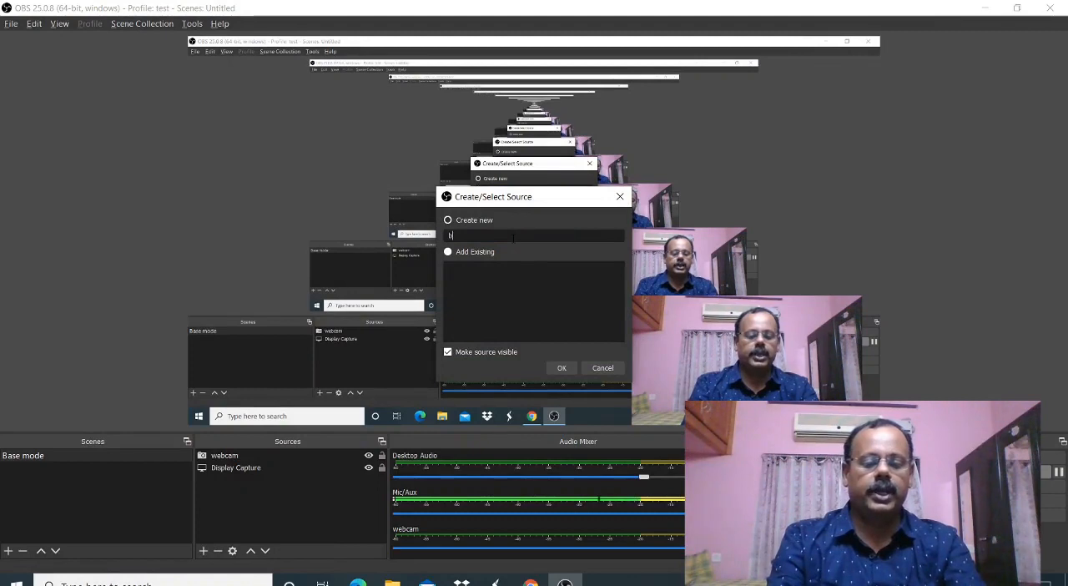
- Name the new window capture source "browser capture" and set it to capture the Gmail window in Google Chrome
text(capture)
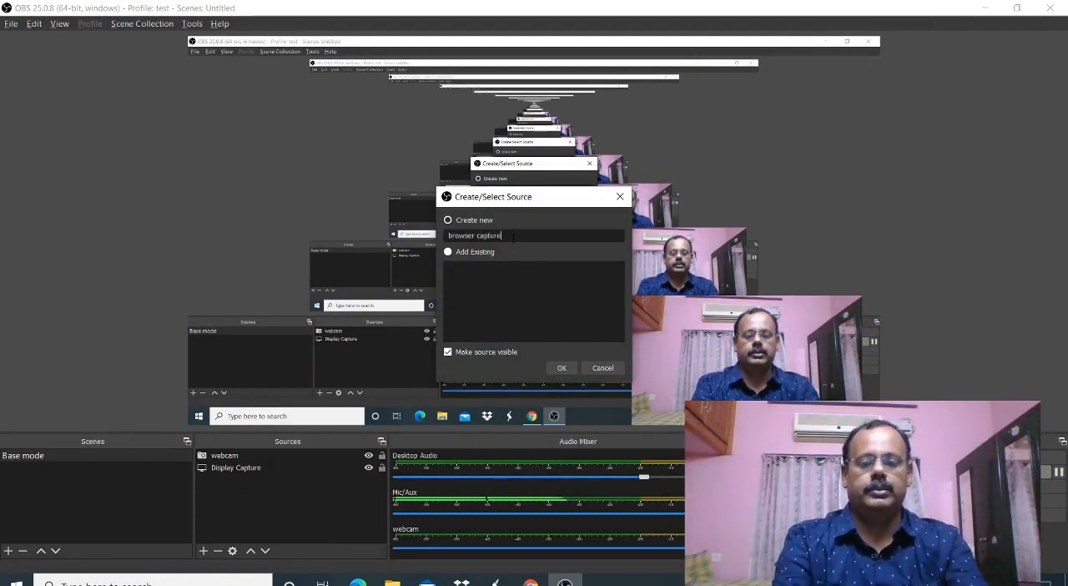
click(561, 368)
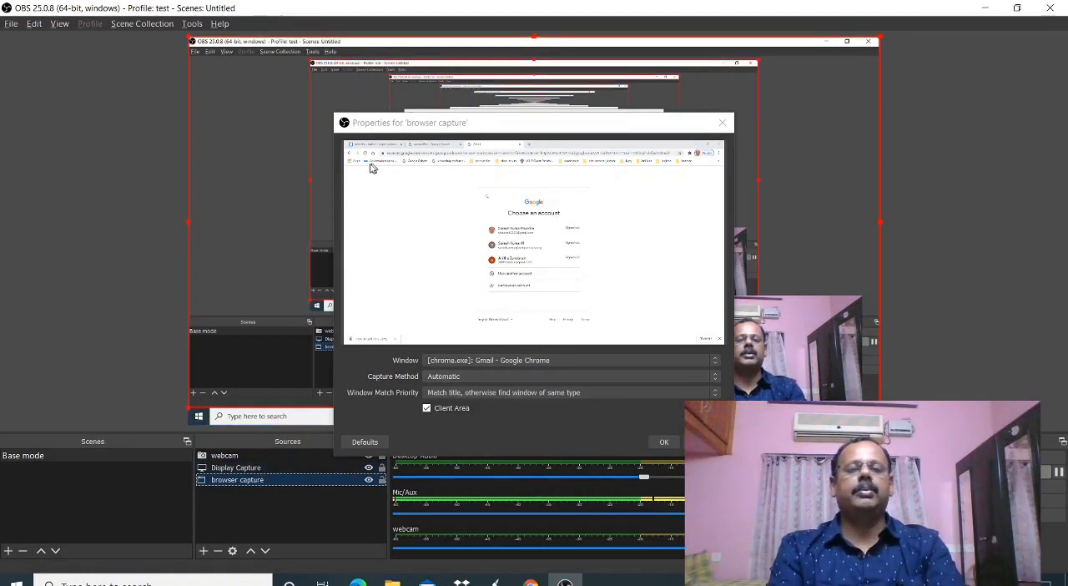
click(718, 362)
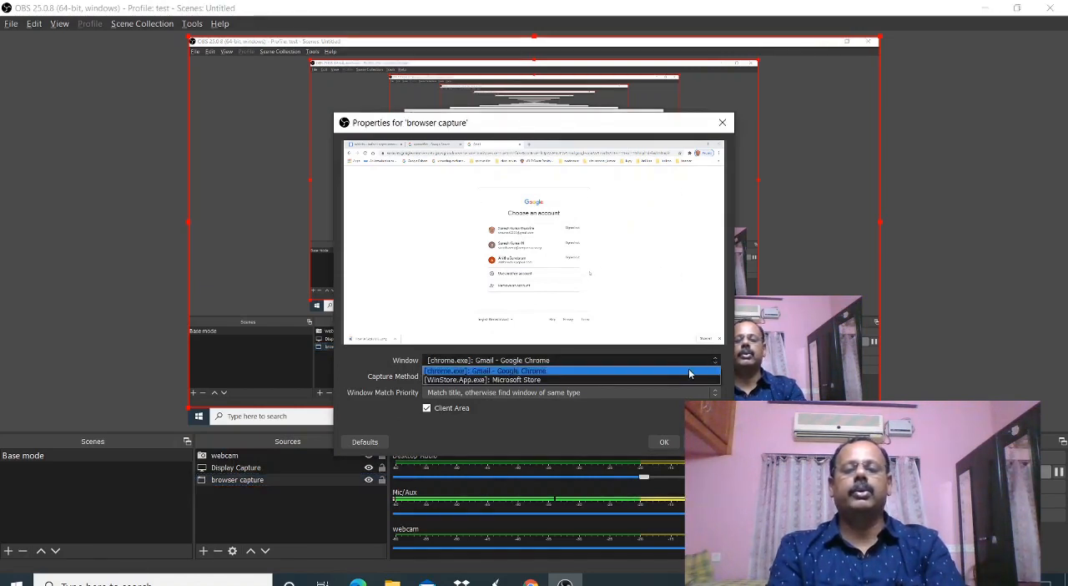
click(689, 370)
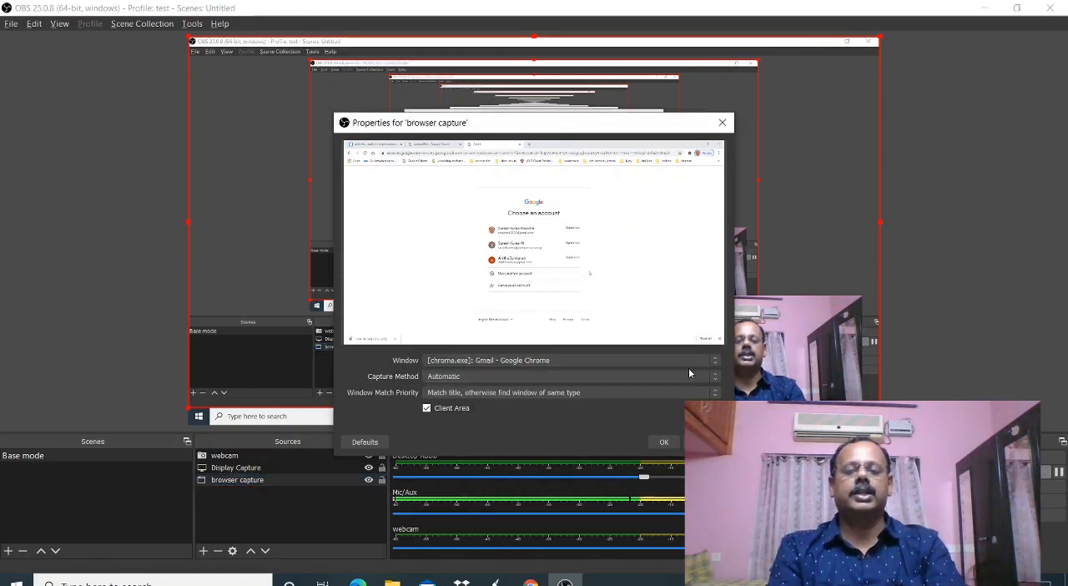
click(663, 441)
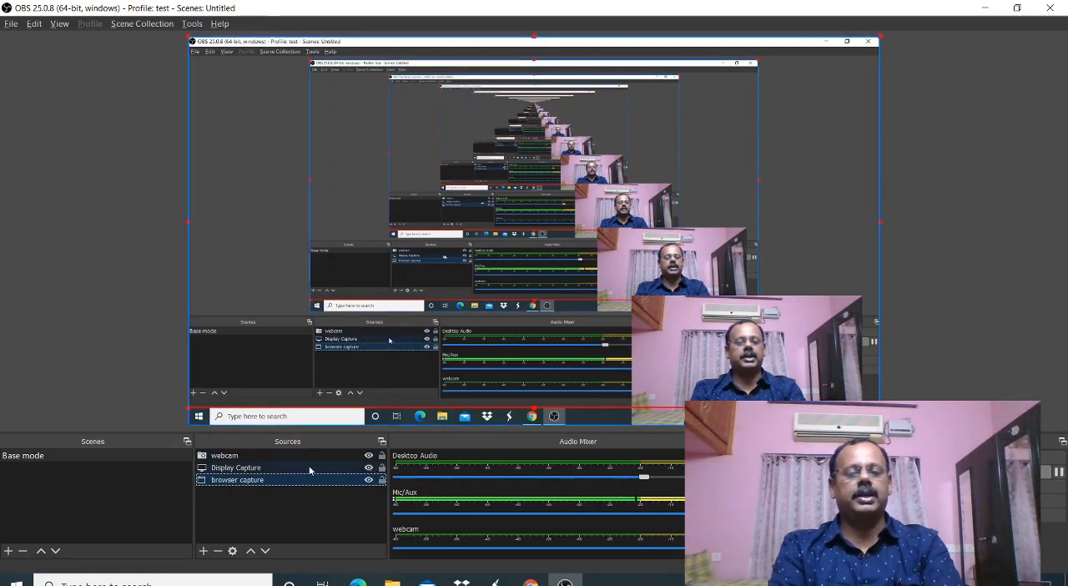
- Hide the Display Capture source and move the browser capture down to the bottom edge of the canvas
click(369, 468)
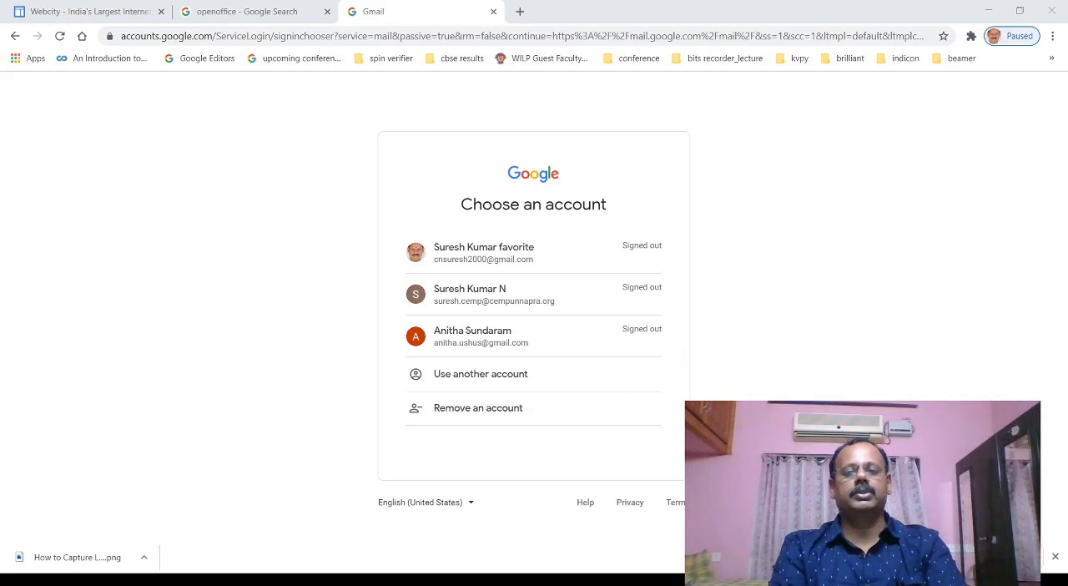
drag(728, 333, 724, 394)
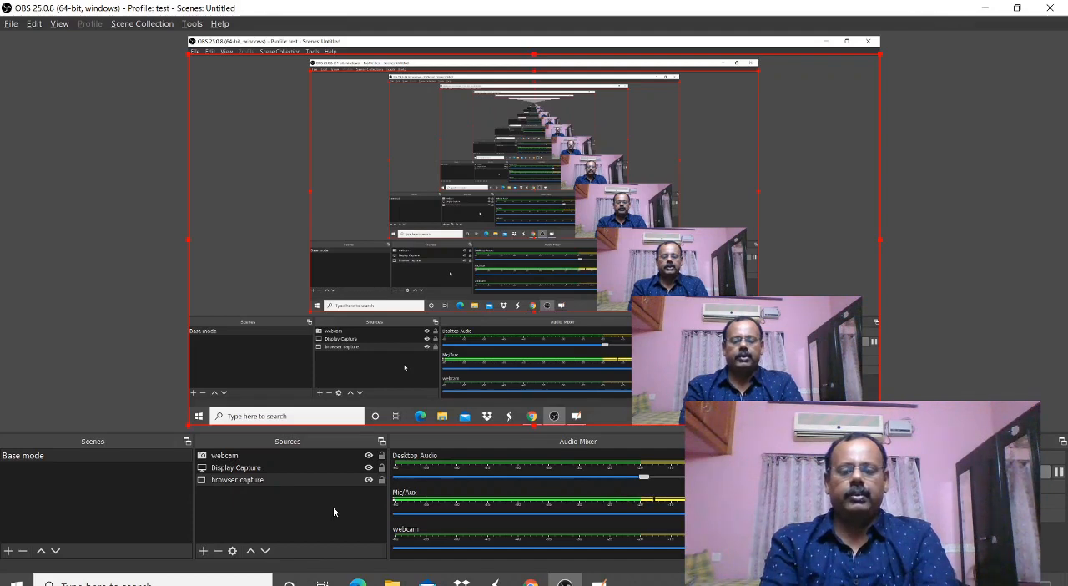
- Add a Window Capture source named "board capture" that captures the OpenBoard window
key(alt+Tab)
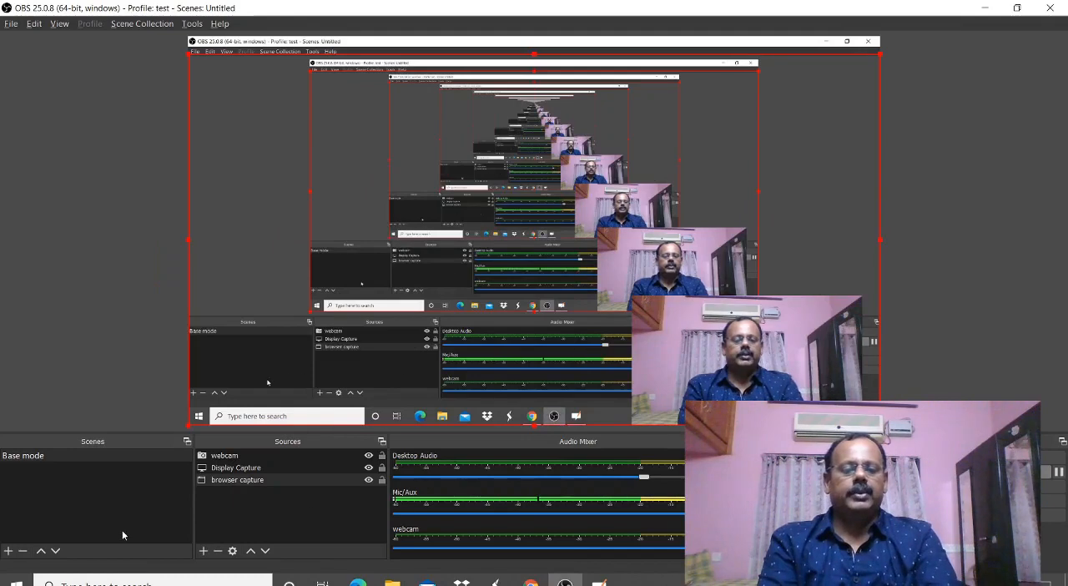
click(203, 550)
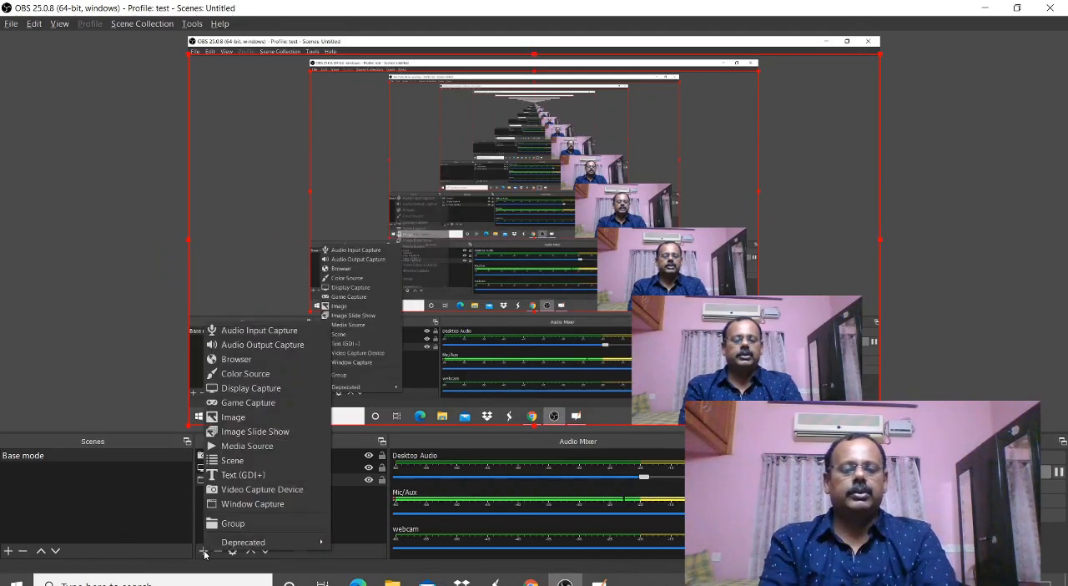
click(231, 505)
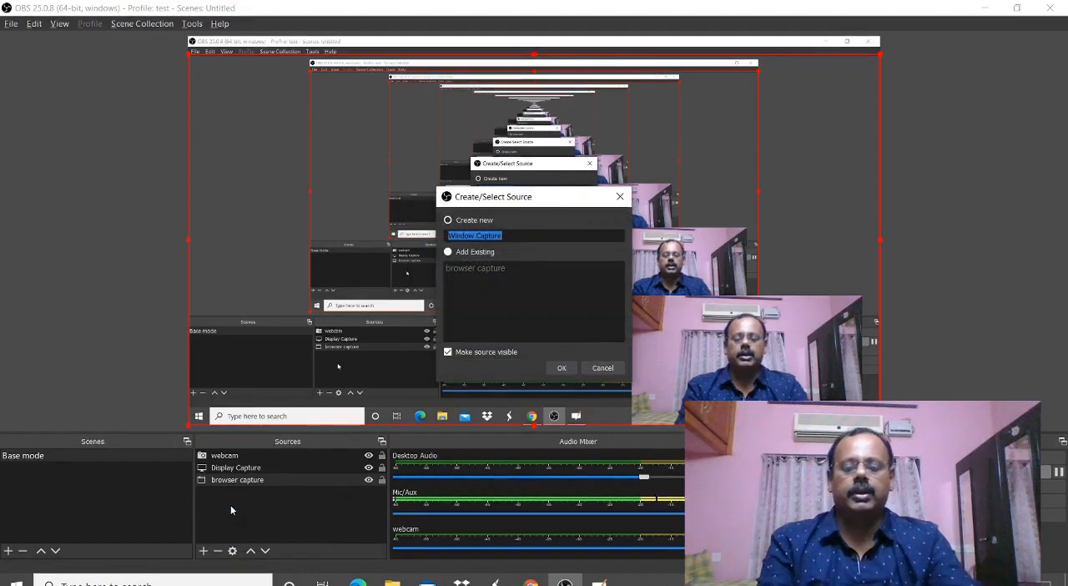
key(BackSpace)
text(board c)
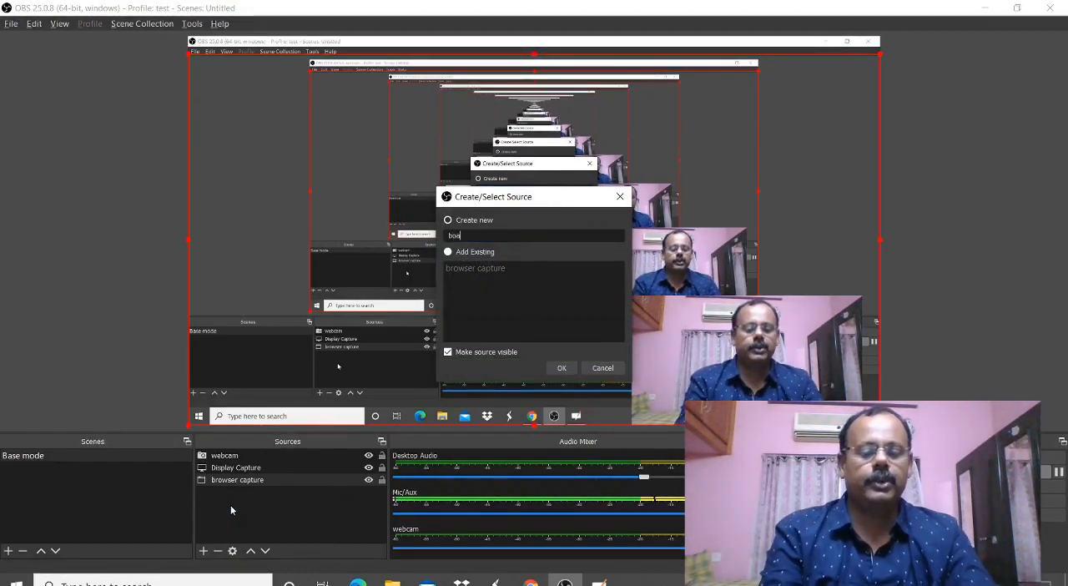
text(apture)
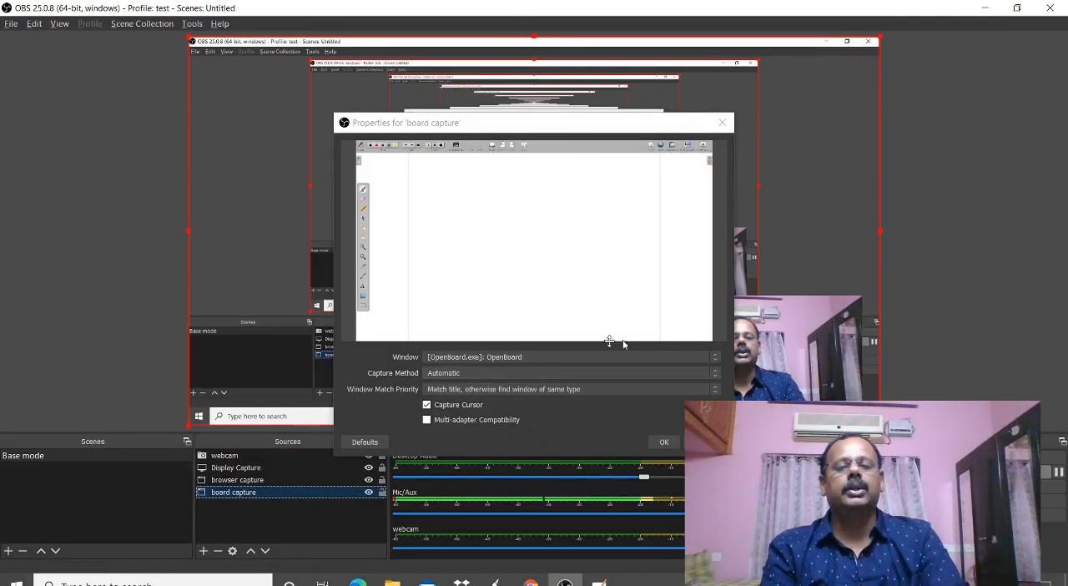
click(714, 359)
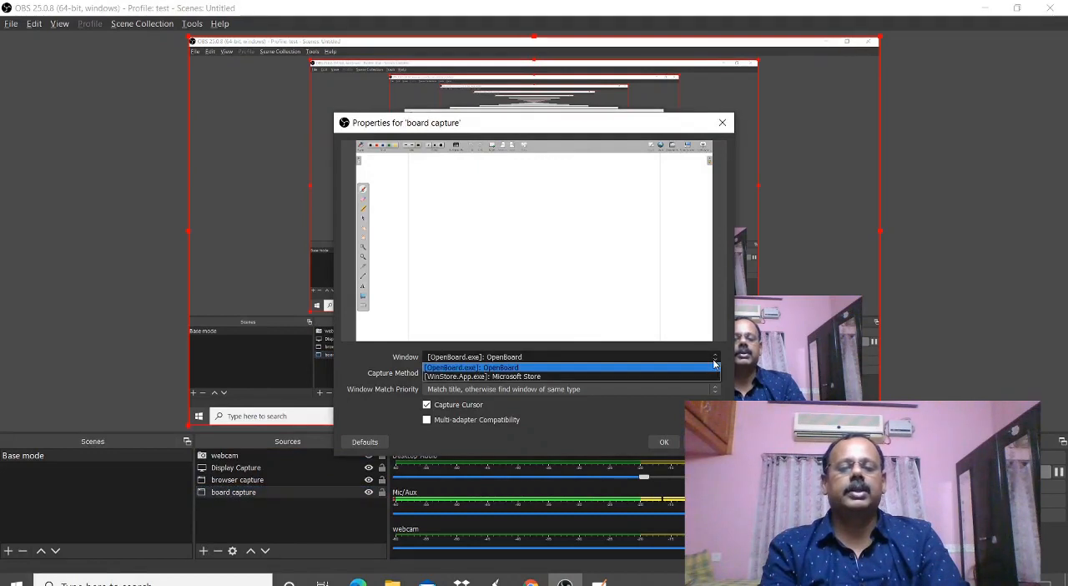
click(668, 369)
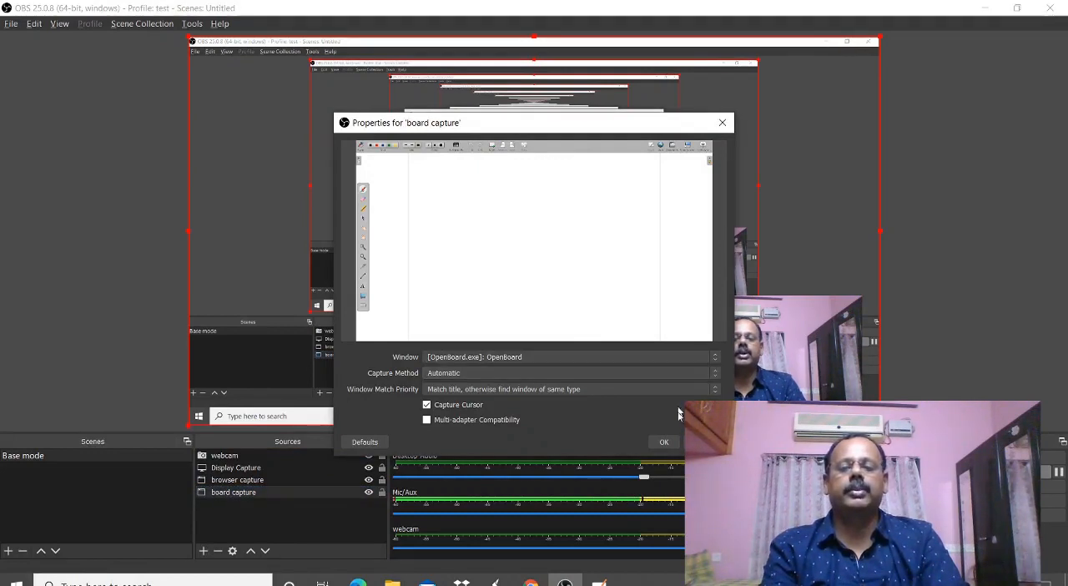
click(666, 443)
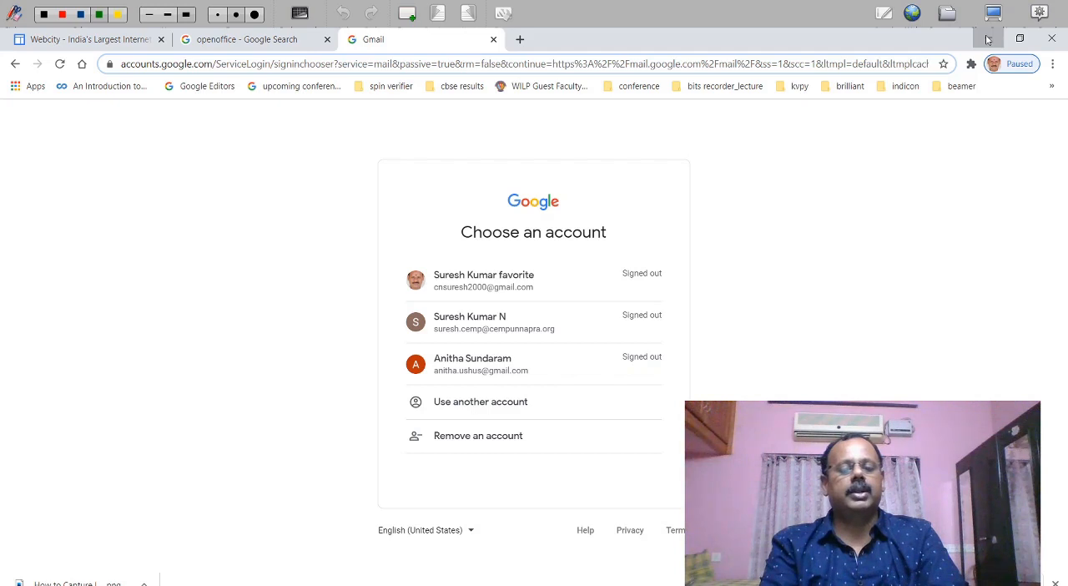
- Minimize the Chrome window and add the text "test" to the blank OpenBoard page
click(987, 39)
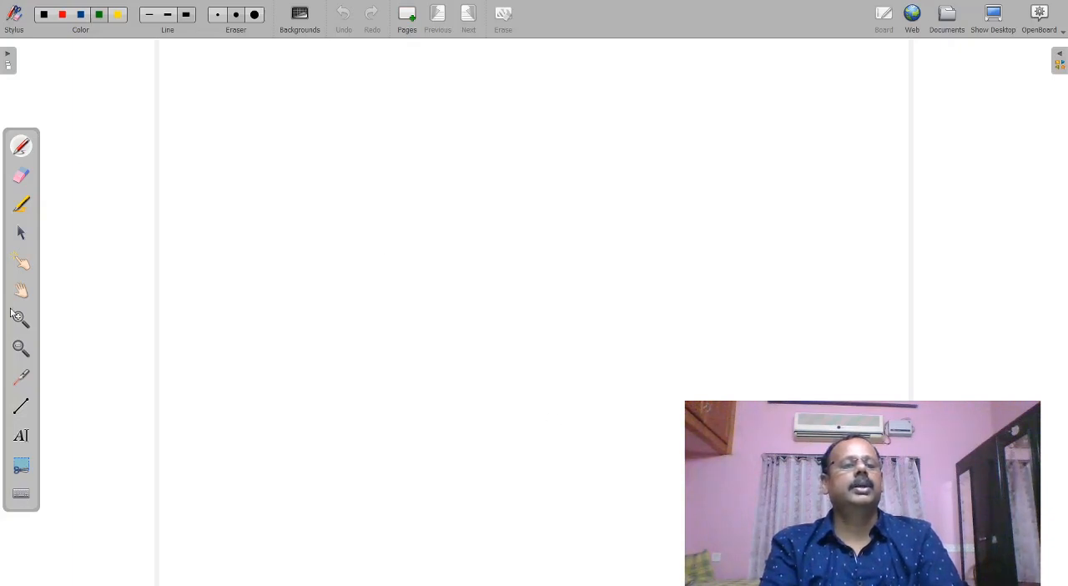
click(22, 437)
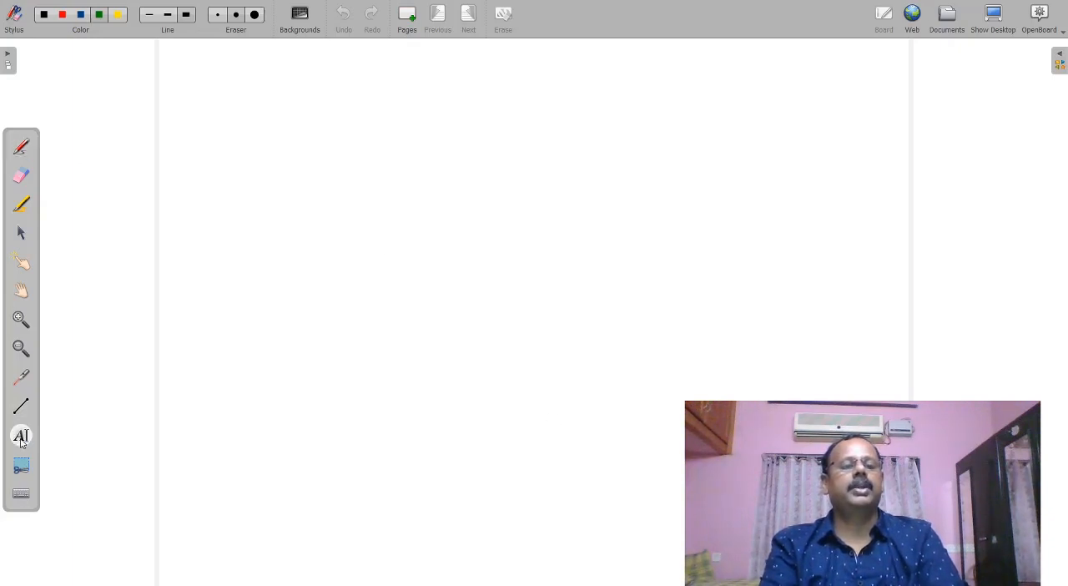
click(325, 185)
text(test)
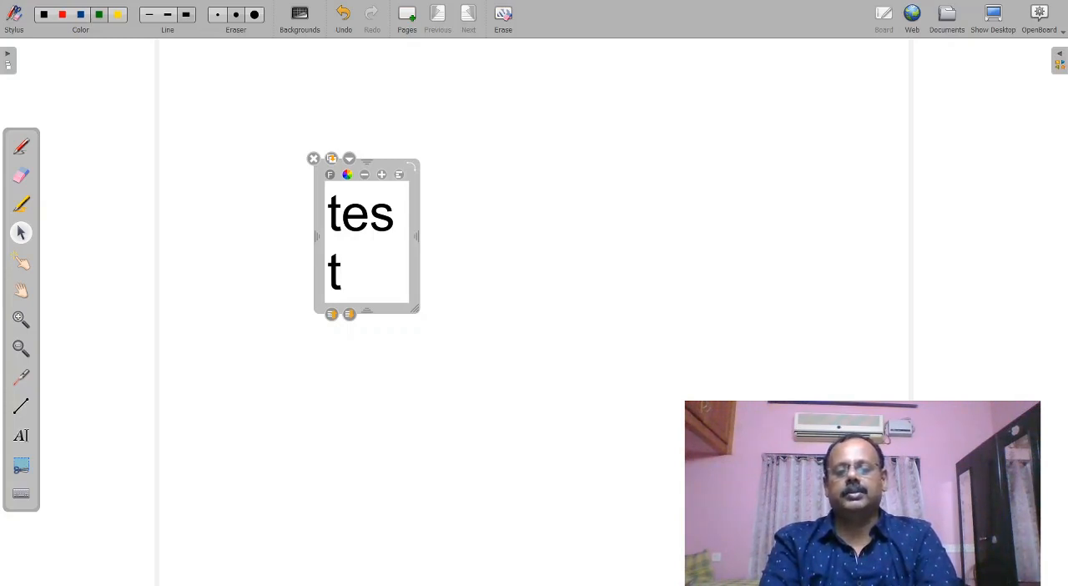
- Switch back to OBS and create a Window Capture source named "presentation capture"
key(alt+Tab)
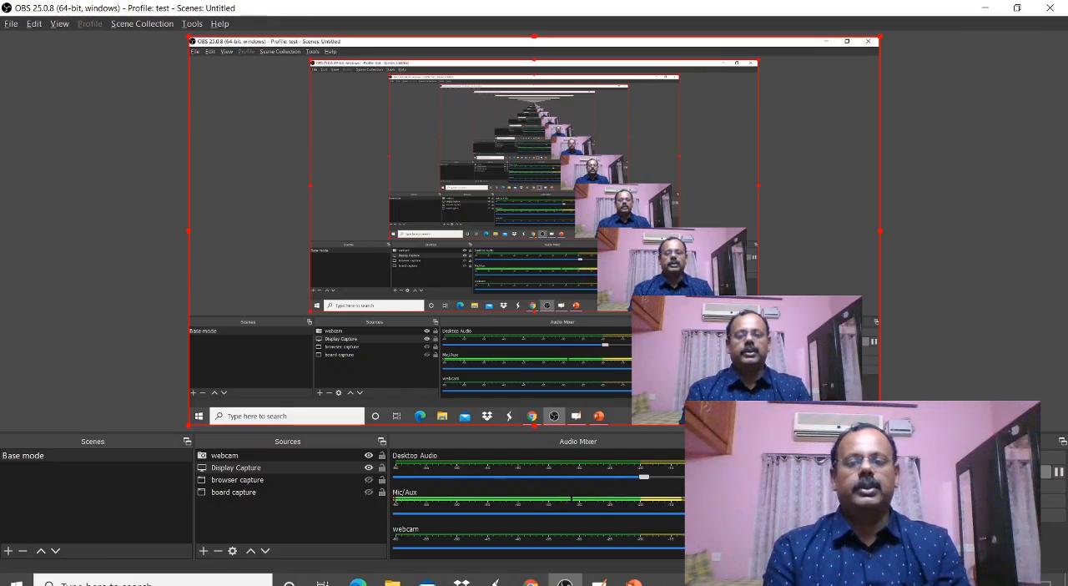
click(203, 553)
click(247, 501)
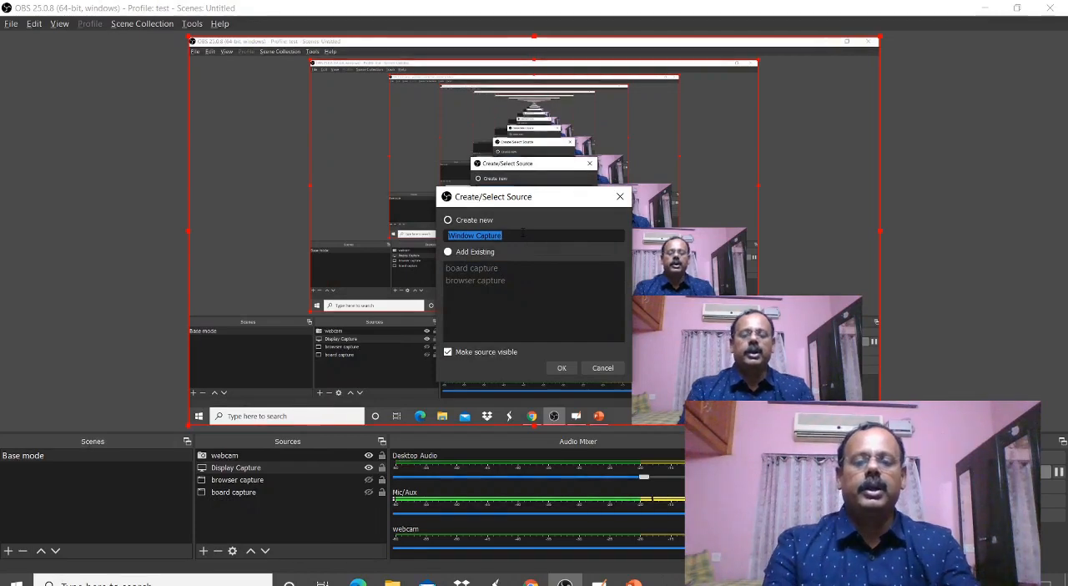
key(BackSpace)
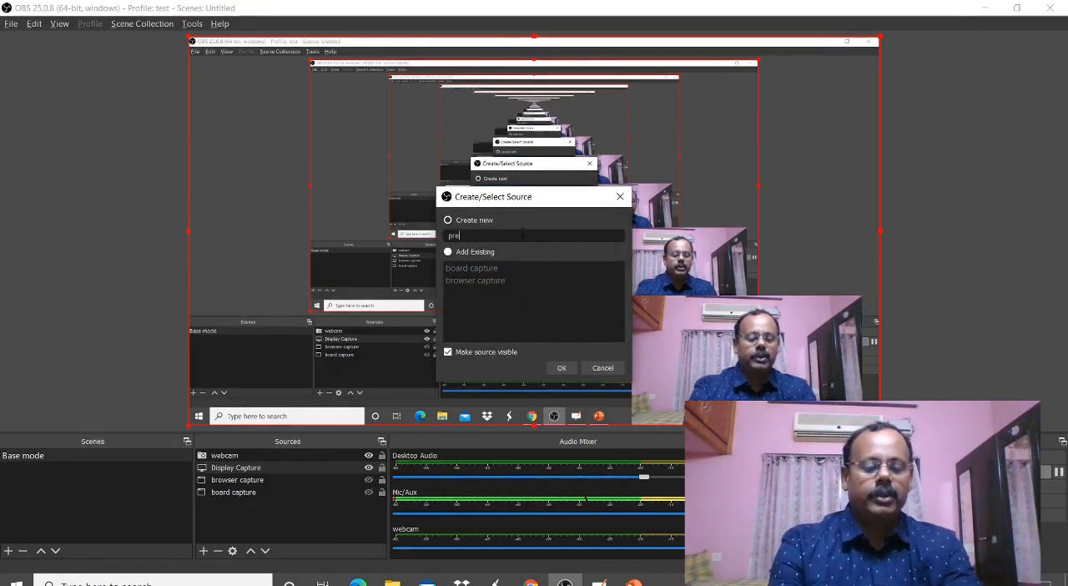
text(presentat)
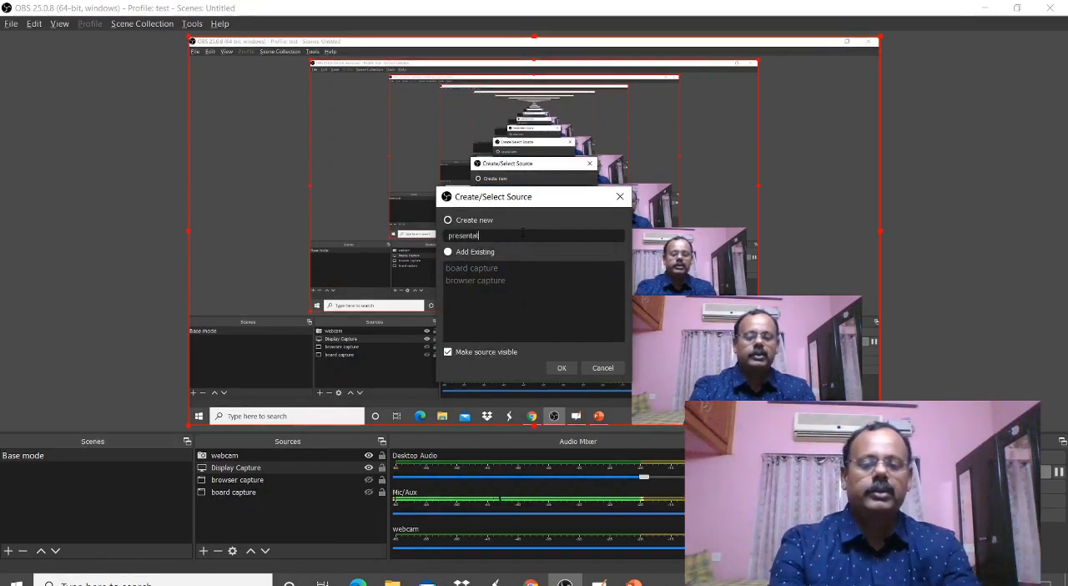
text(ion c)
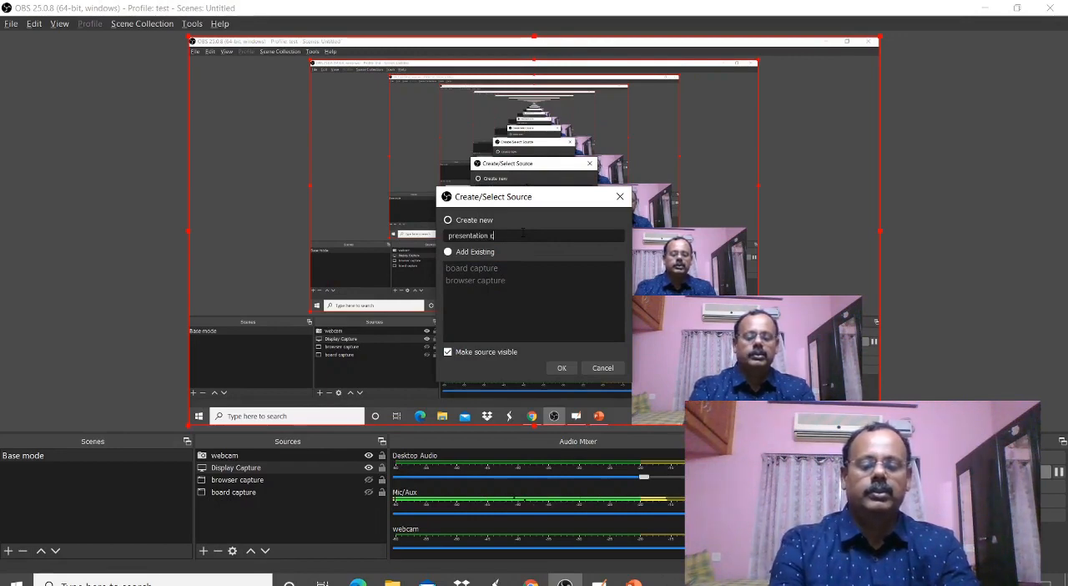
text(apture)
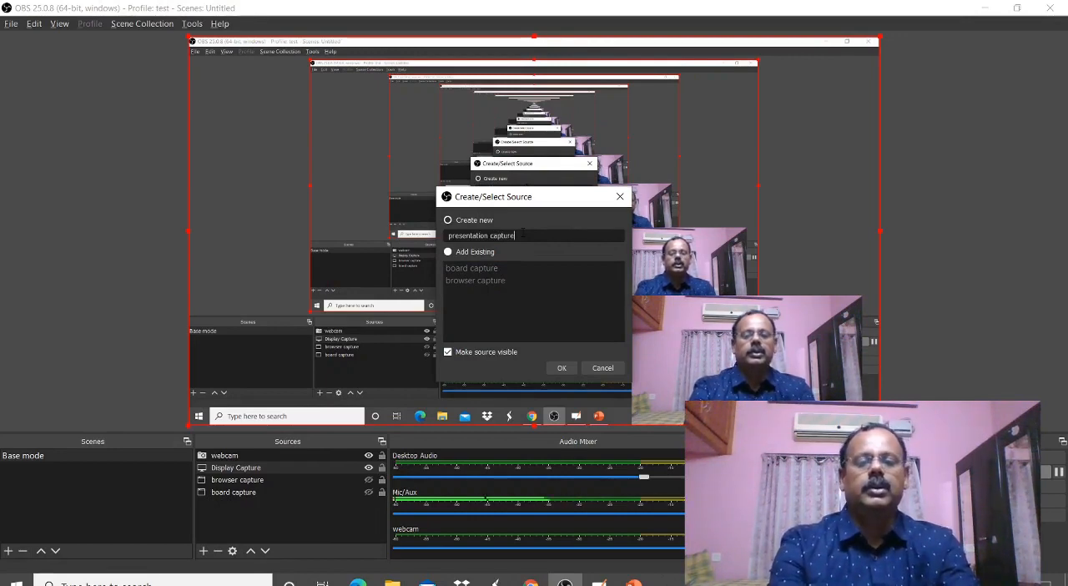
click(561, 367)
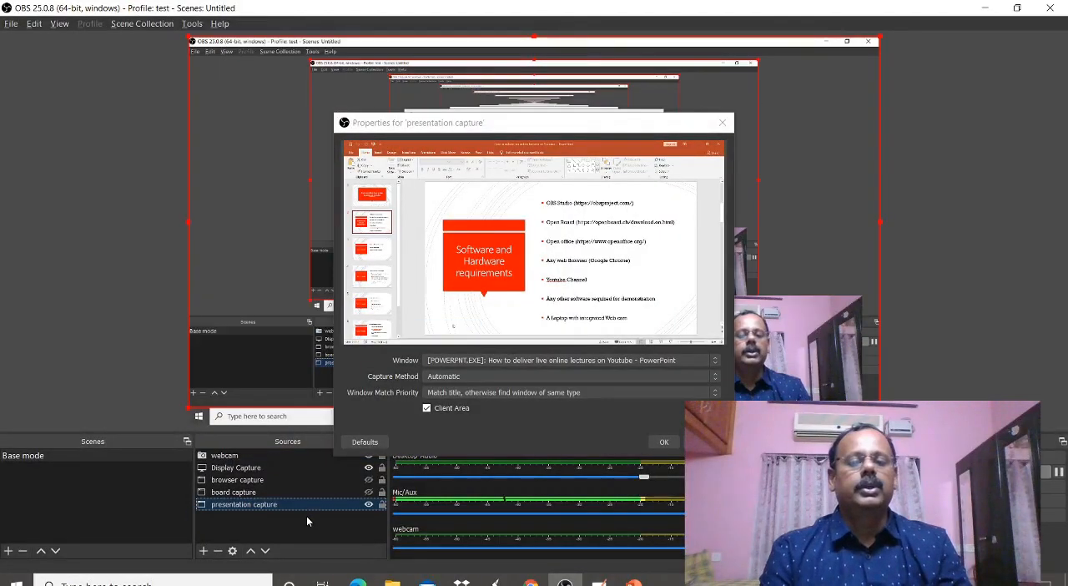
- Set the presentation capture to the PowerPoint window "How to deliver live online lectures on Youtube" and hide the Display Capture source
click(714, 366)
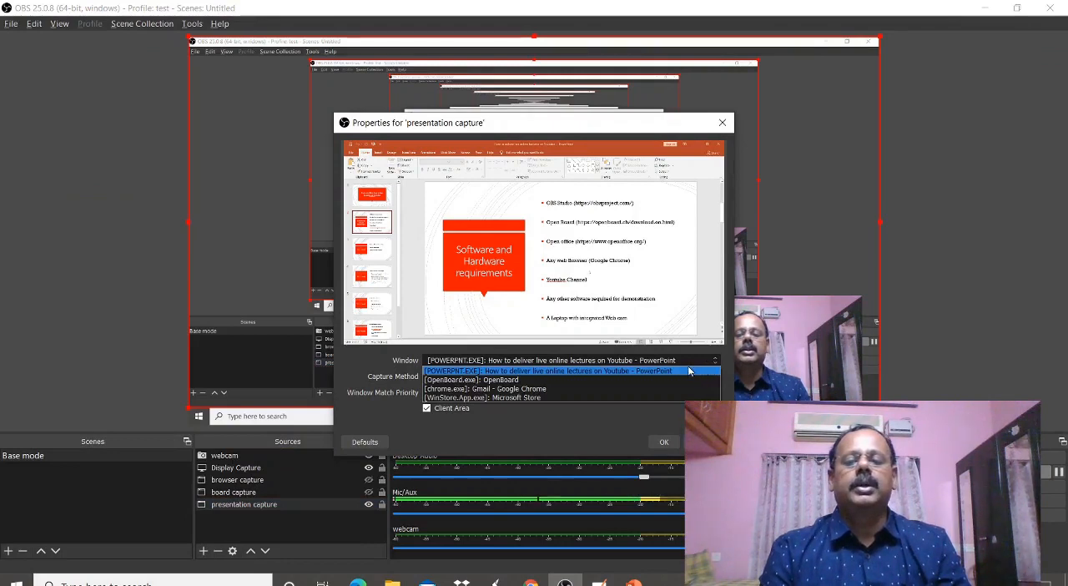
click(694, 370)
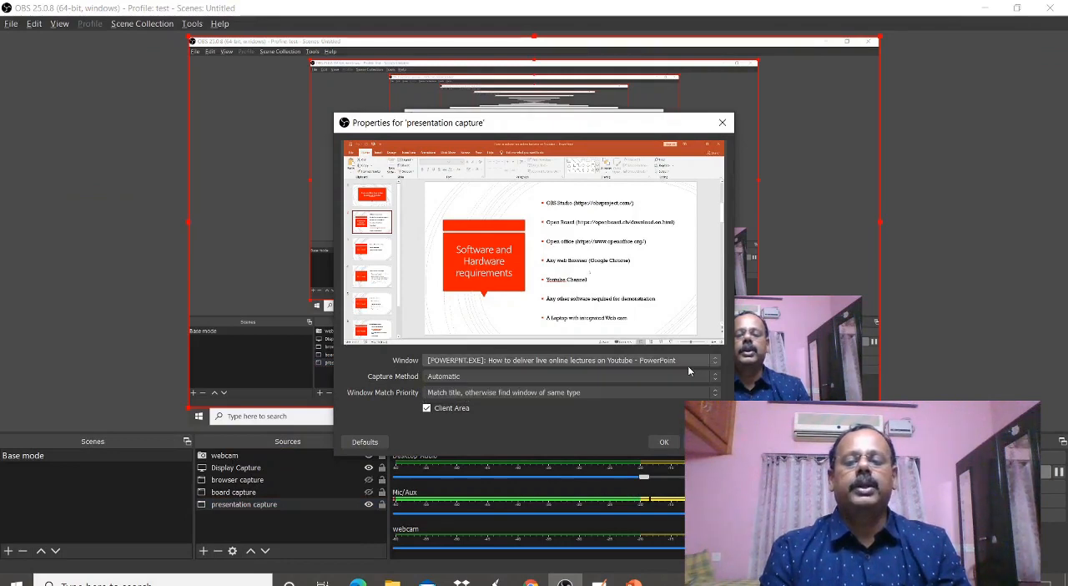
click(663, 442)
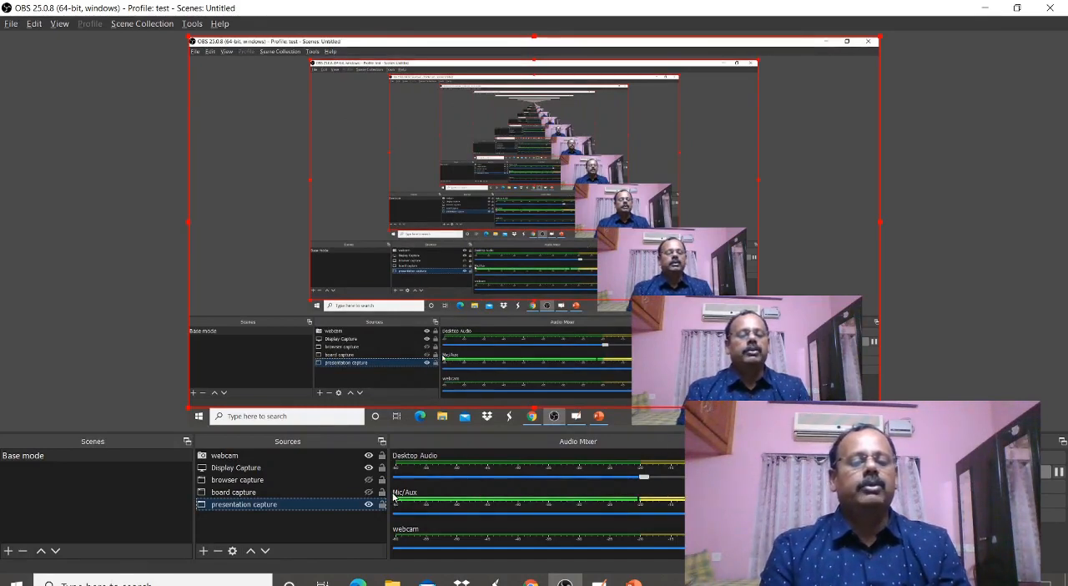
click(370, 469)
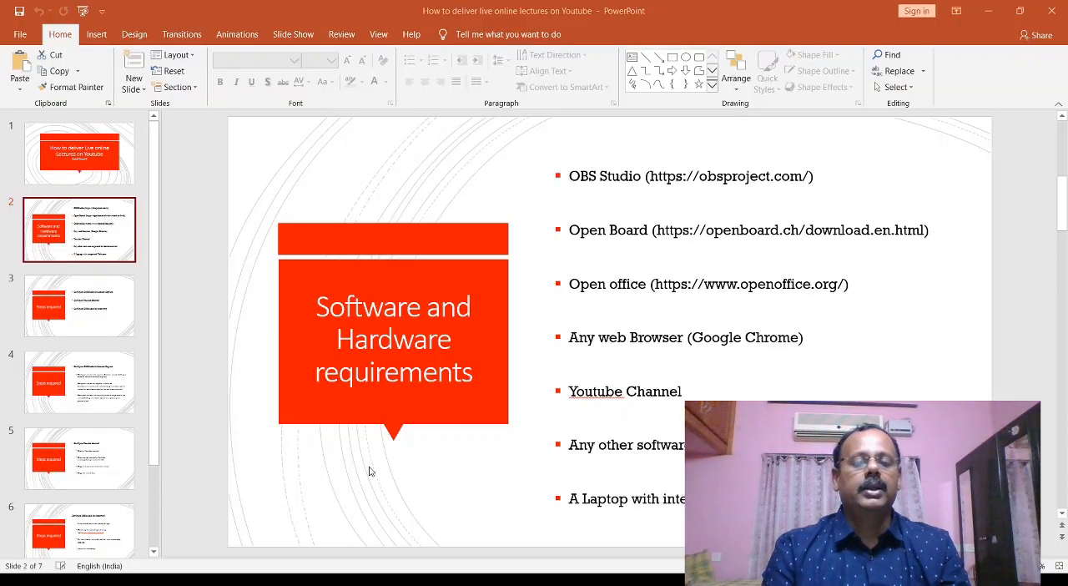